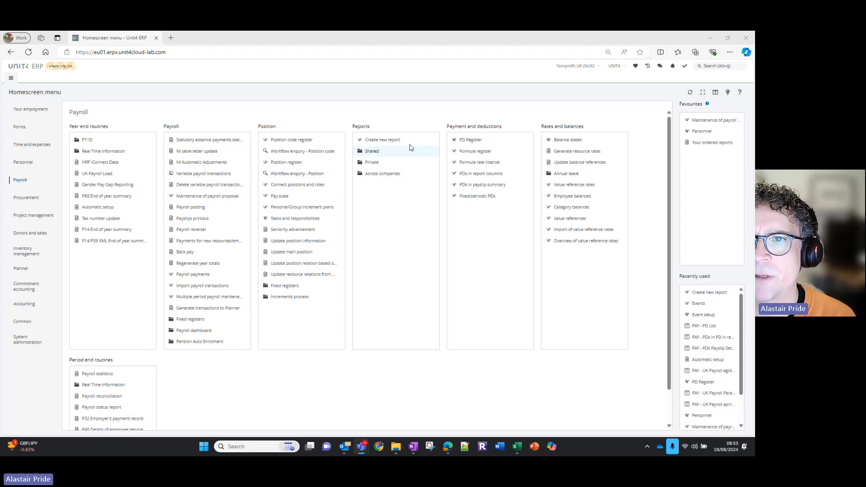
- Create a new report on payroll transactions that includes only historical transactions, excluding proposal transactions
click(385, 141)
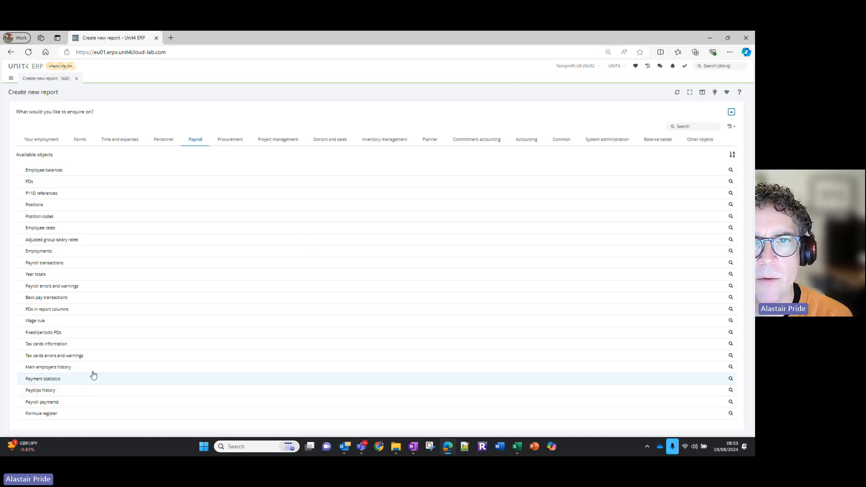
click(41, 266)
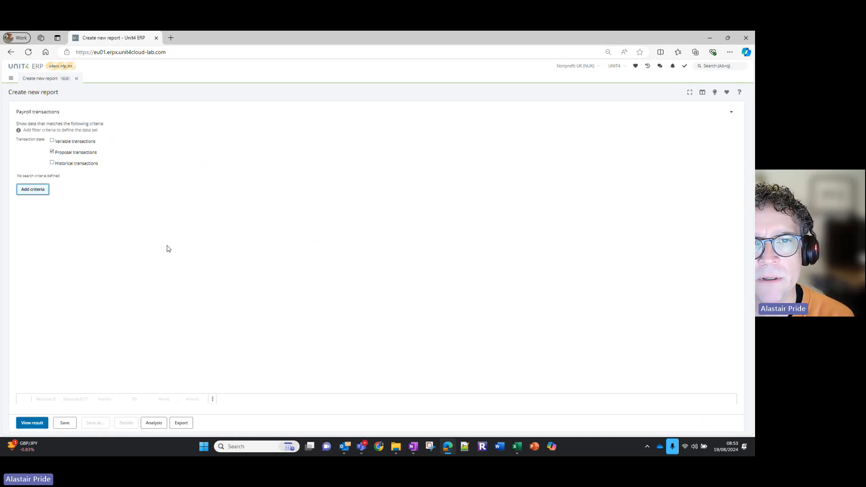
click(53, 150)
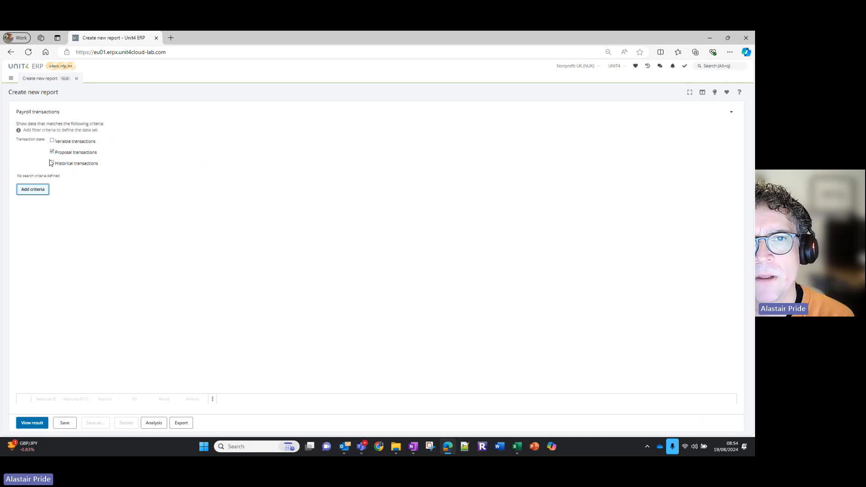
click(52, 163)
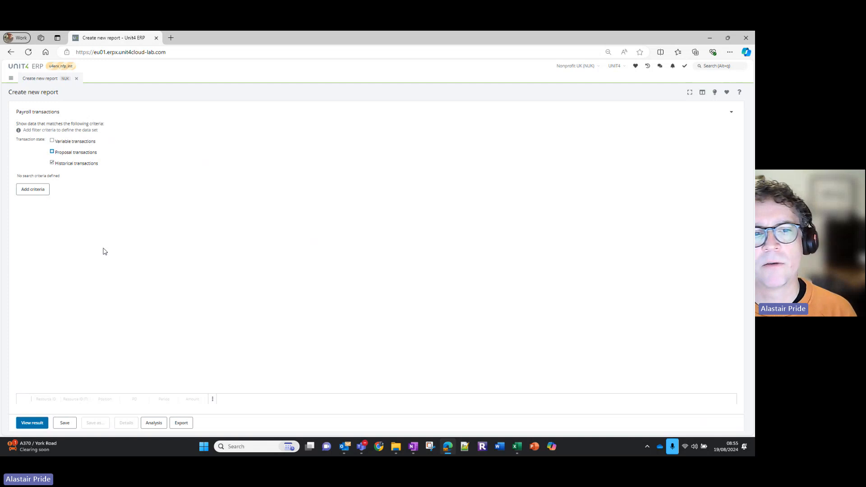
- Add the transaction's Period code as a search criterion for the report
click(38, 193)
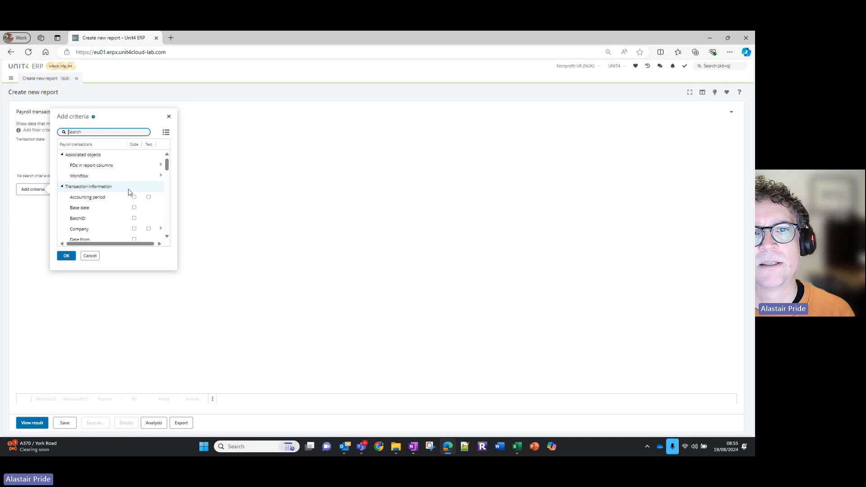
scroll(134, 183, down, 5)
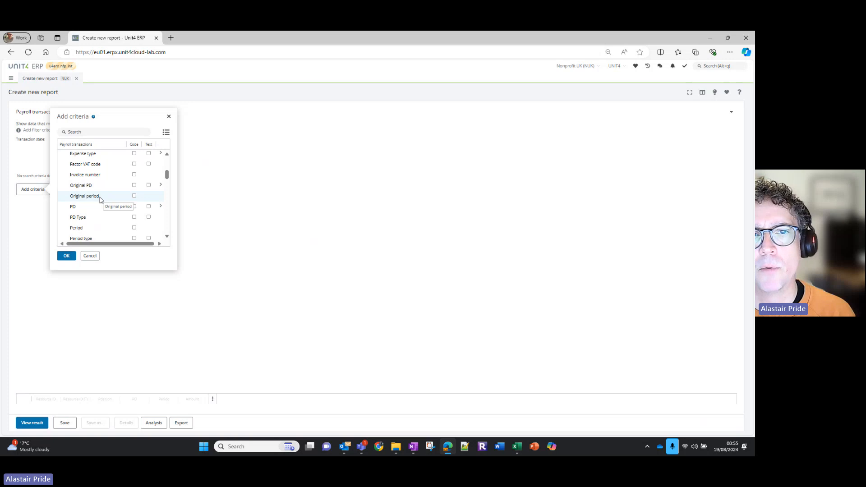
scroll(100, 200, down, 2)
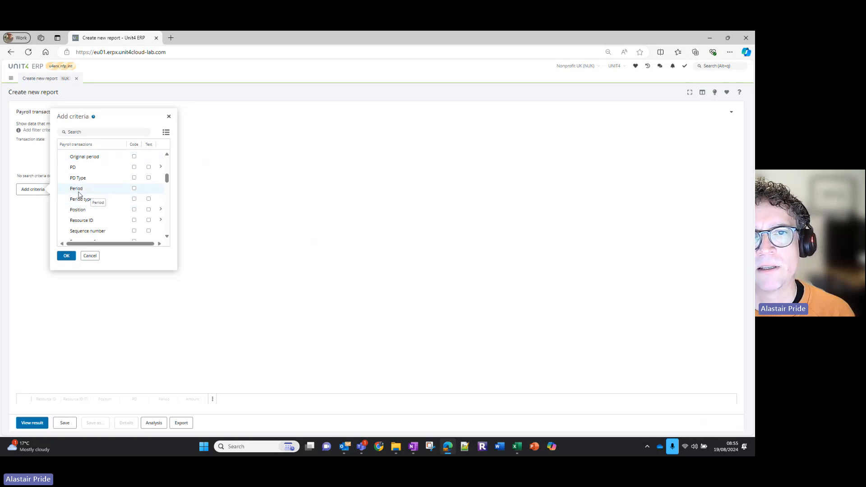
click(133, 189)
click(66, 256)
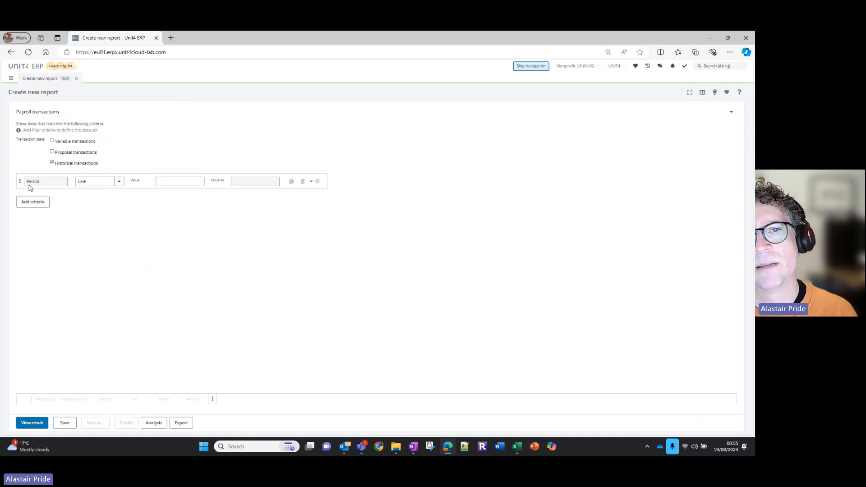
- Set the Period criterion to 202401 and run the report
click(173, 183)
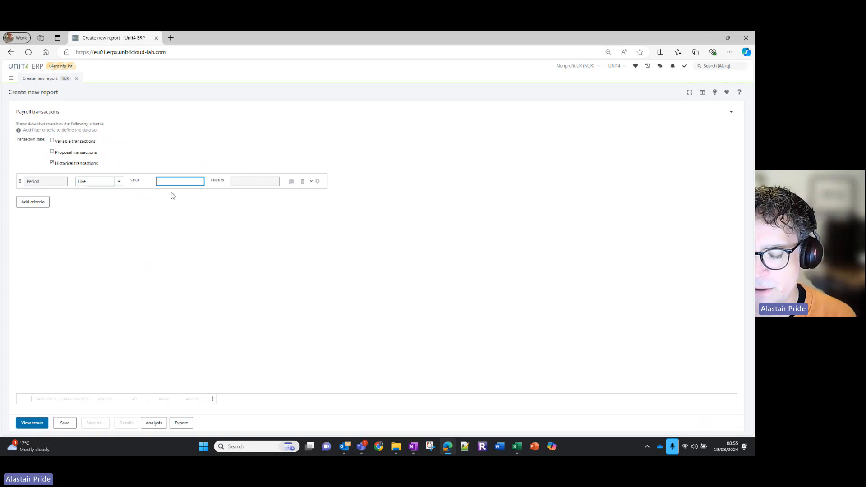
text(20240)
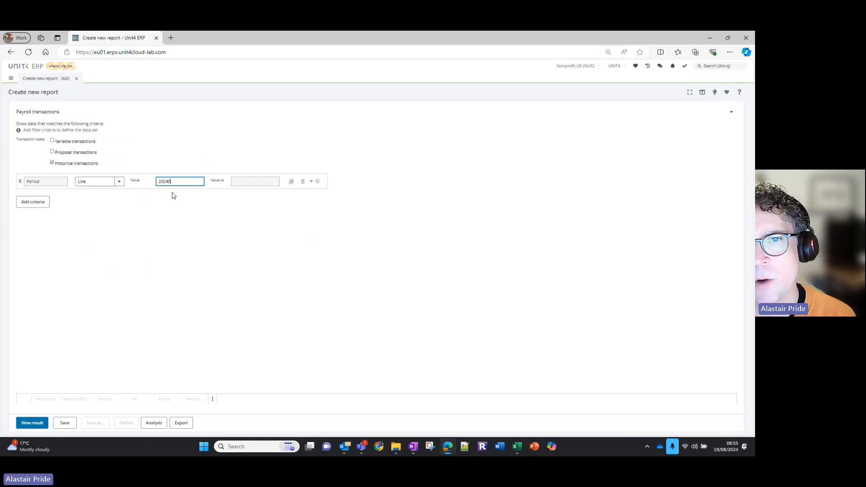
text(1)
key(Tab)
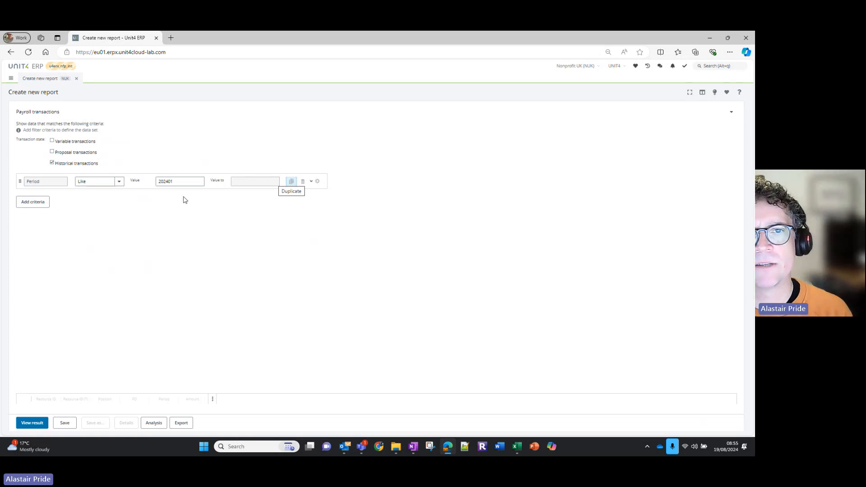
click(35, 423)
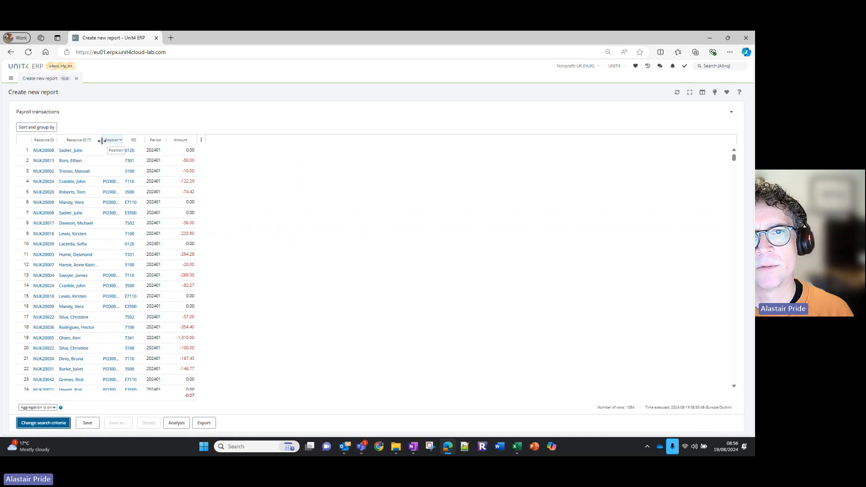
- Add the PD text column to the results table and widen the Resource ID (T), Position and PD (T) columns
drag(99, 140, 116, 140)
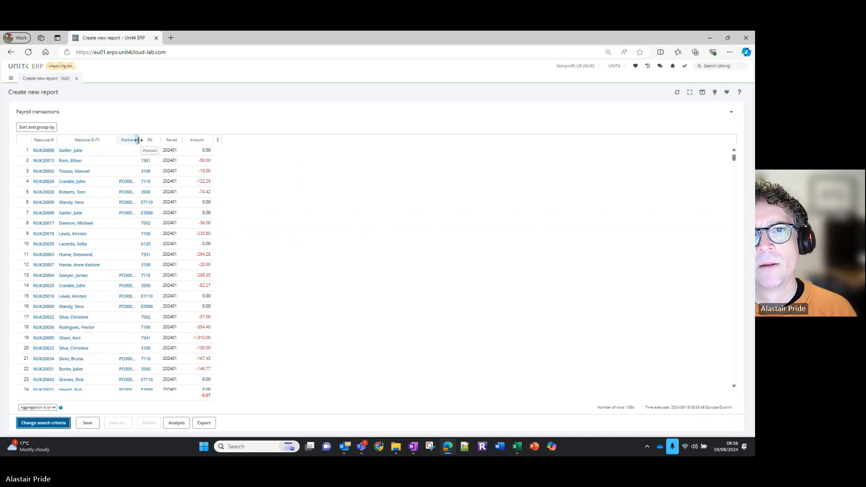
drag(138, 140, 159, 141)
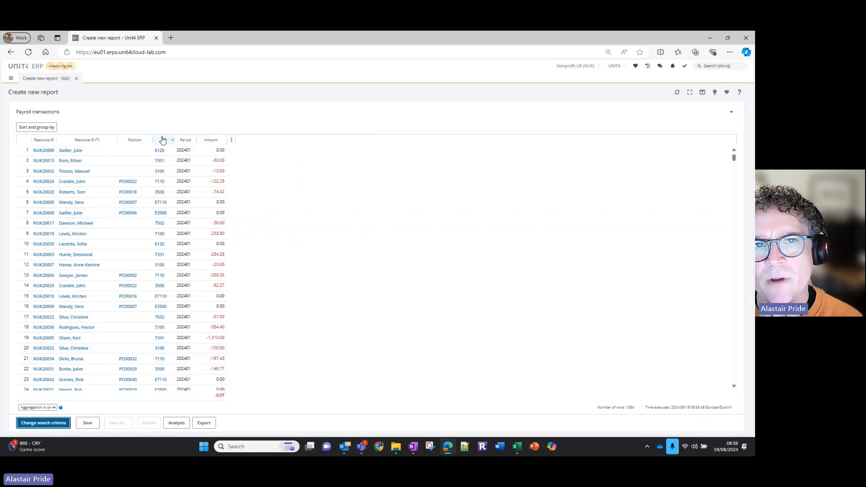
click(231, 141)
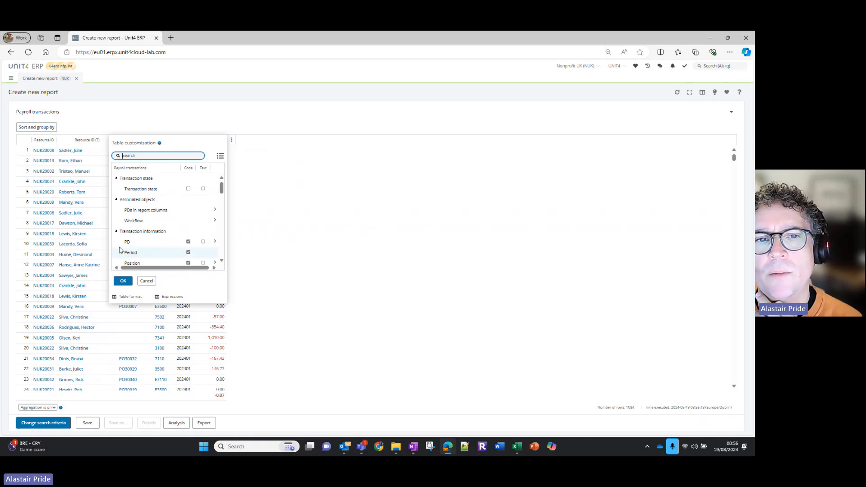
click(203, 243)
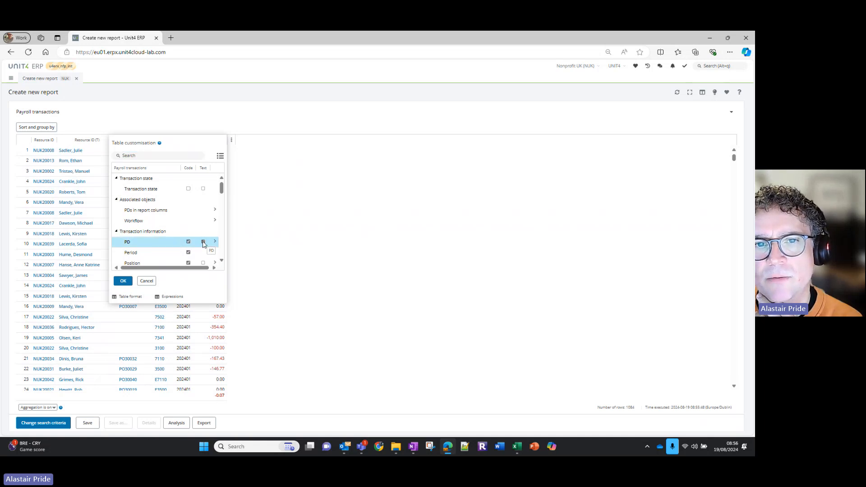
click(123, 281)
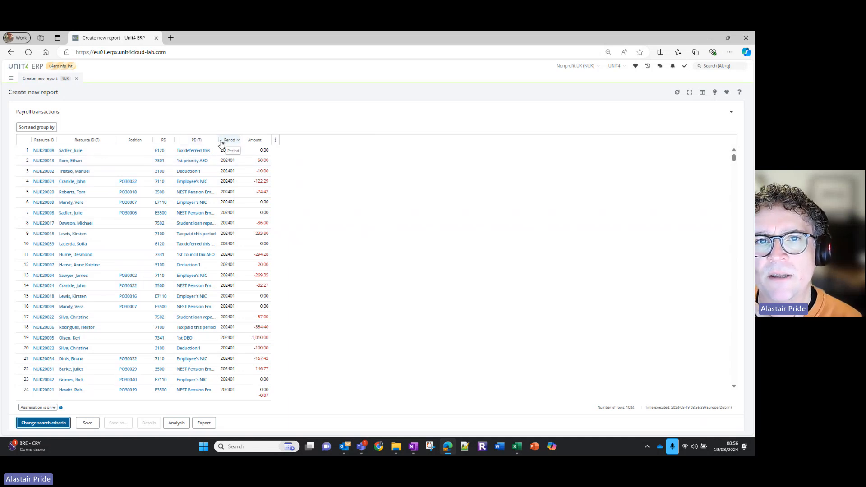
drag(227, 141, 283, 142)
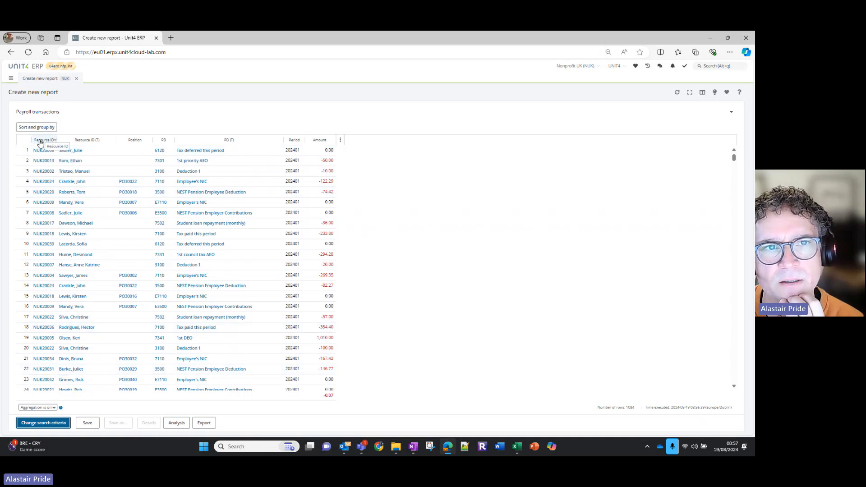
- Sort the results by Resource ID and PD, and look through the ordered transactions
drag(39, 143, 67, 129)
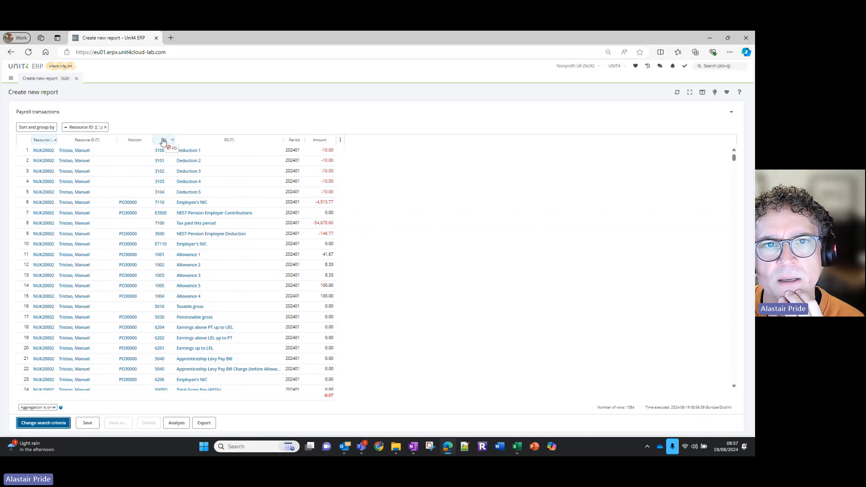
drag(164, 141, 156, 130)
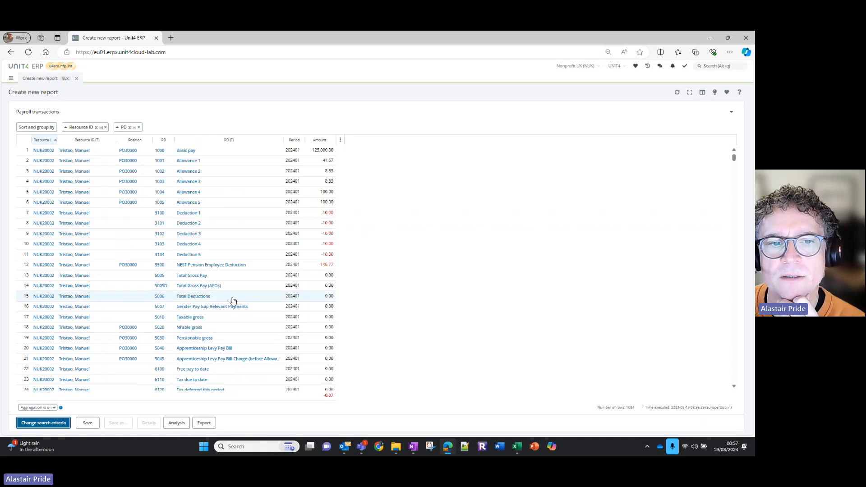
scroll(129, 286, down, 8)
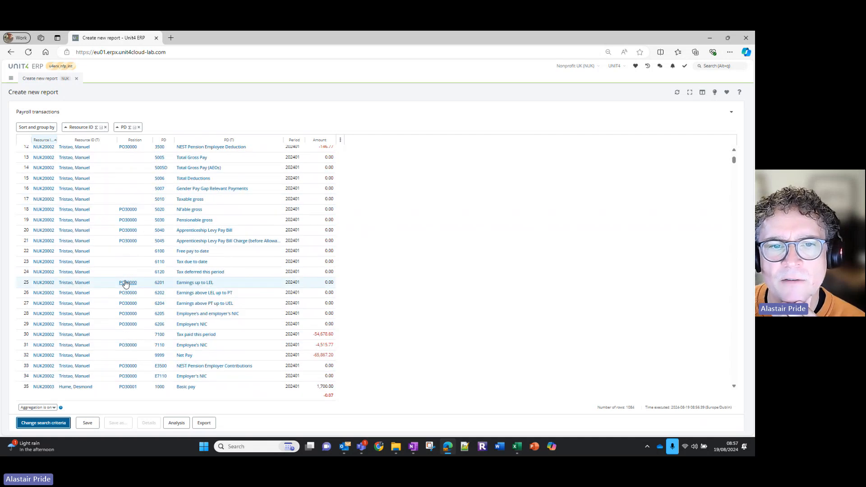
scroll(158, 282, down, 5)
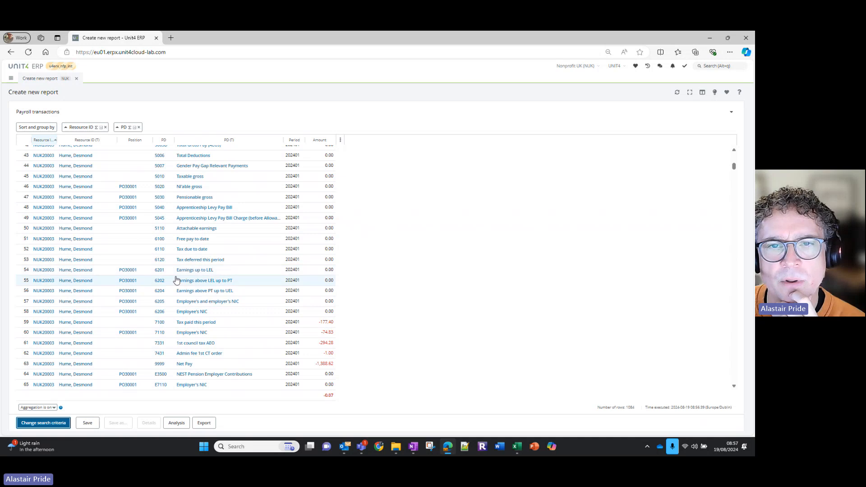
scroll(174, 278, up, 14)
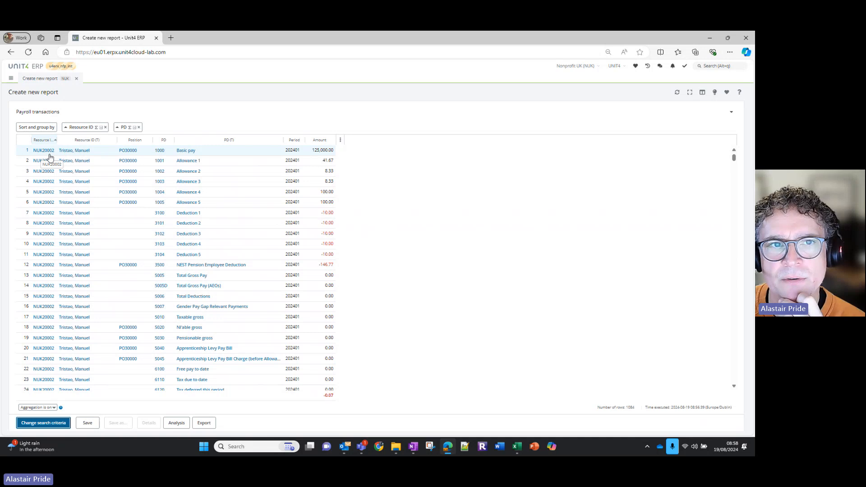
- Return to the search criteria and add the Resource ID code as a second criterion
click(53, 424)
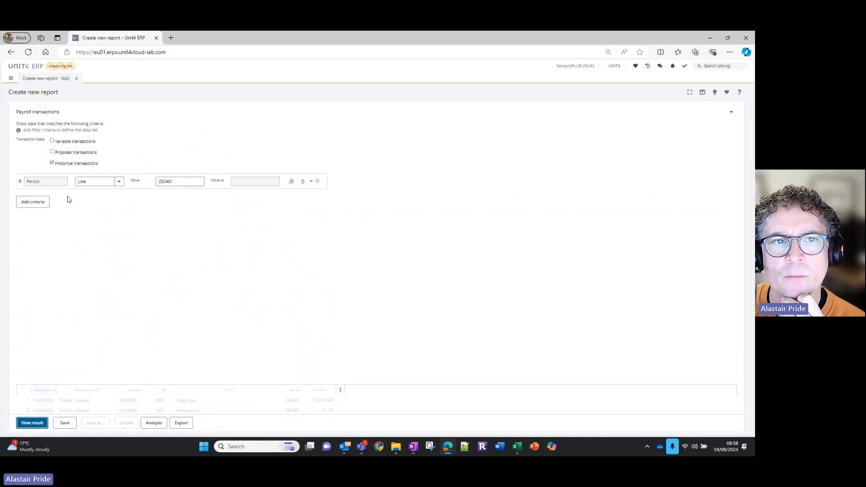
click(188, 181)
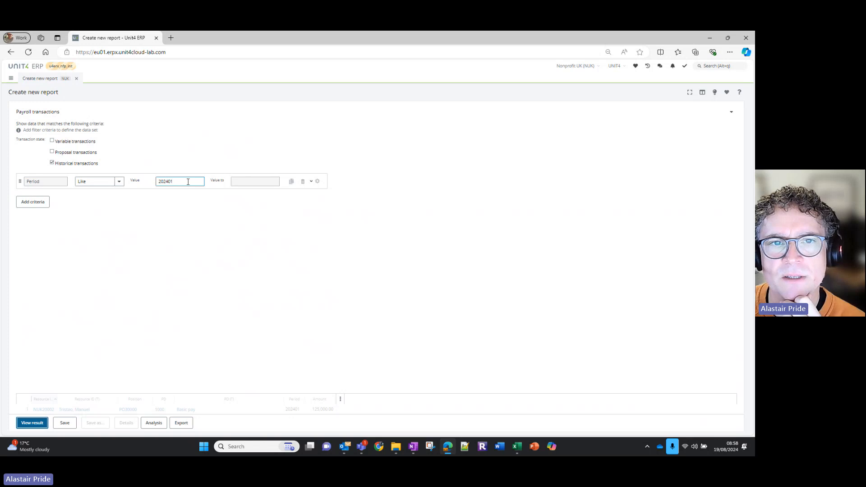
click(31, 203)
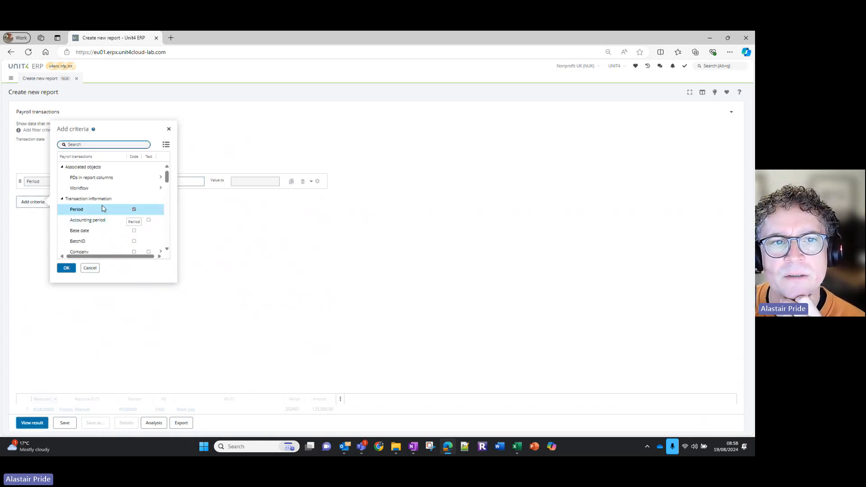
scroll(87, 206, down, 1)
scroll(86, 205, down, 3)
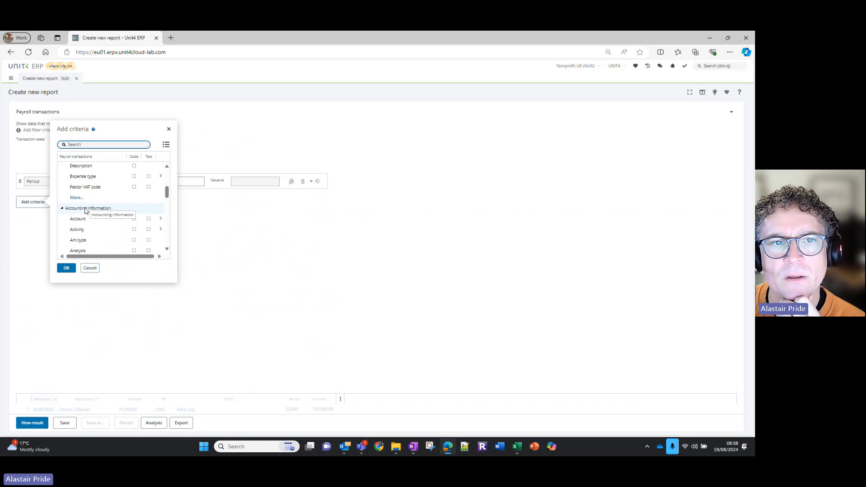
click(76, 198)
scroll(78, 197, down, 8)
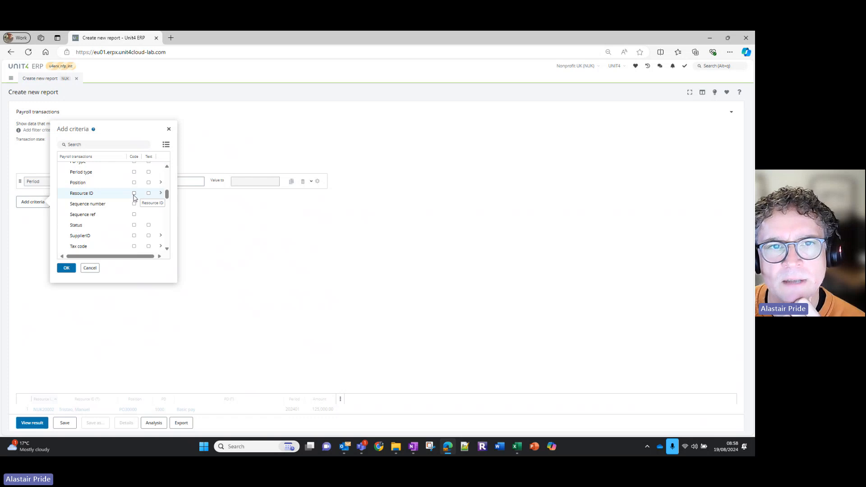
click(134, 194)
click(66, 268)
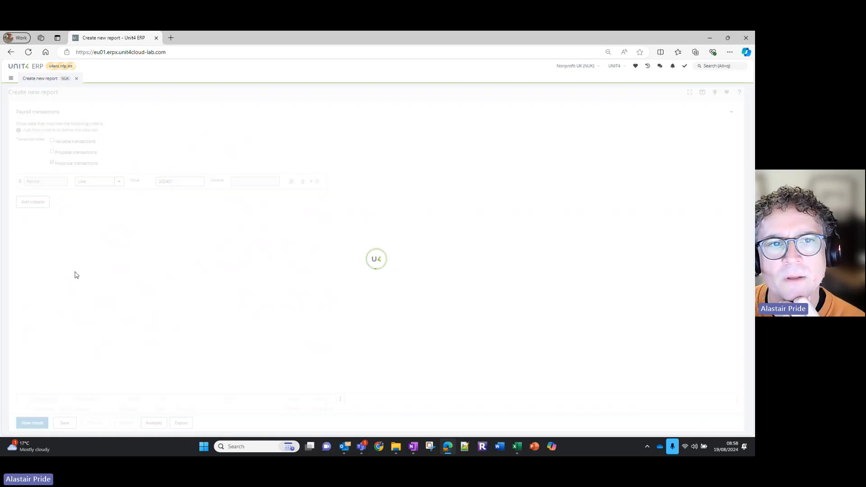
- Set the Resource ID criterion to the ID of the first employee in the previous results and run the report
click(165, 200)
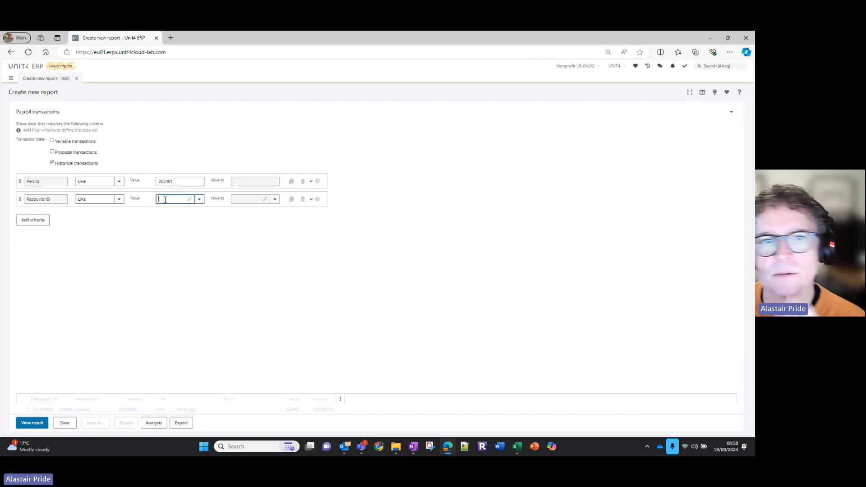
text(NUK)
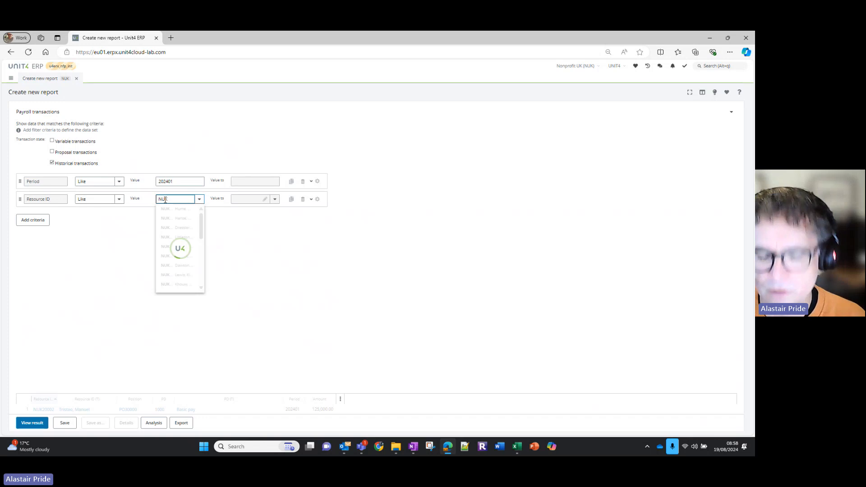
text(200002)
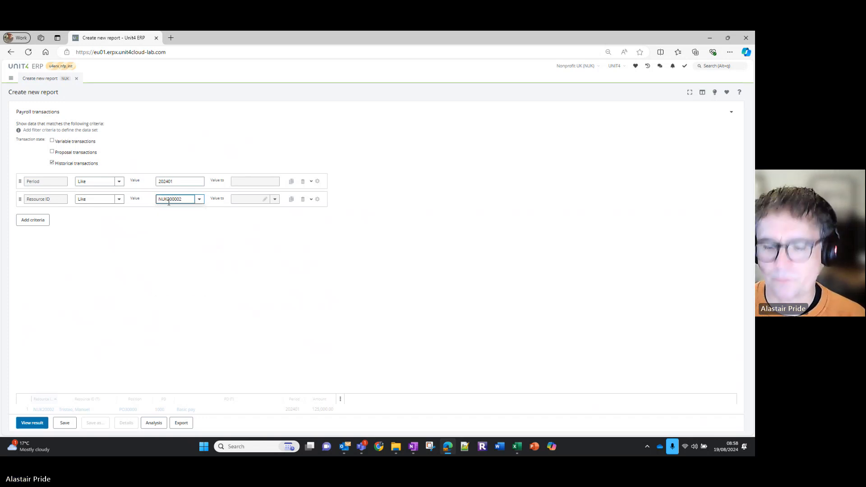
key(BackSpace)
key(BackSpace)
text(2)
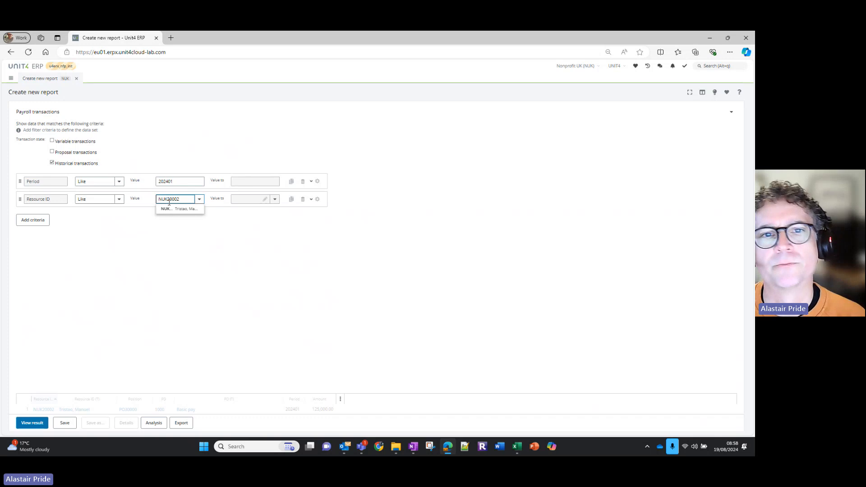
click(171, 210)
click(36, 423)
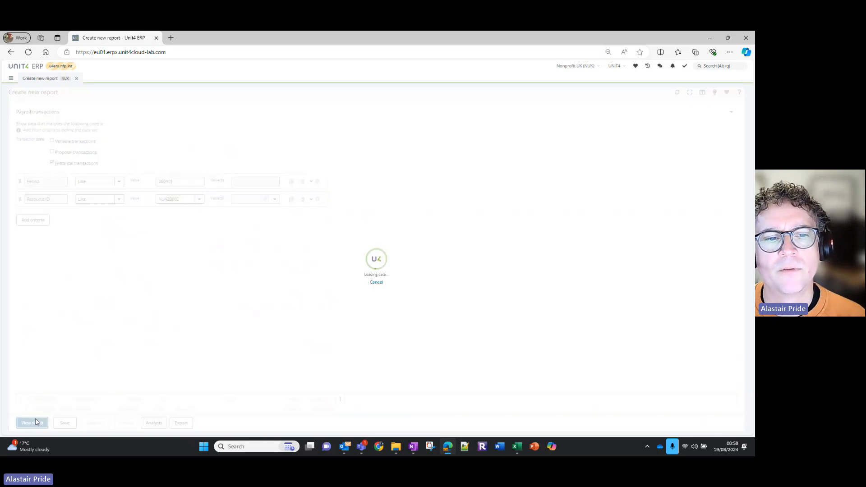